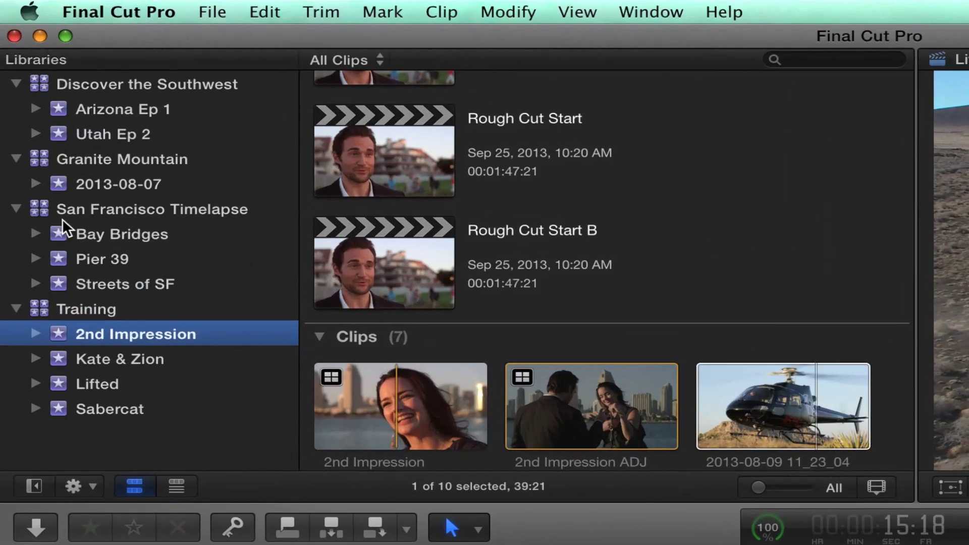
- Preview the Bay Bridges event's Golden Gate Bridge clip and Bay Bridges Stringout project in San Francisco Timelapse
click(50, 209)
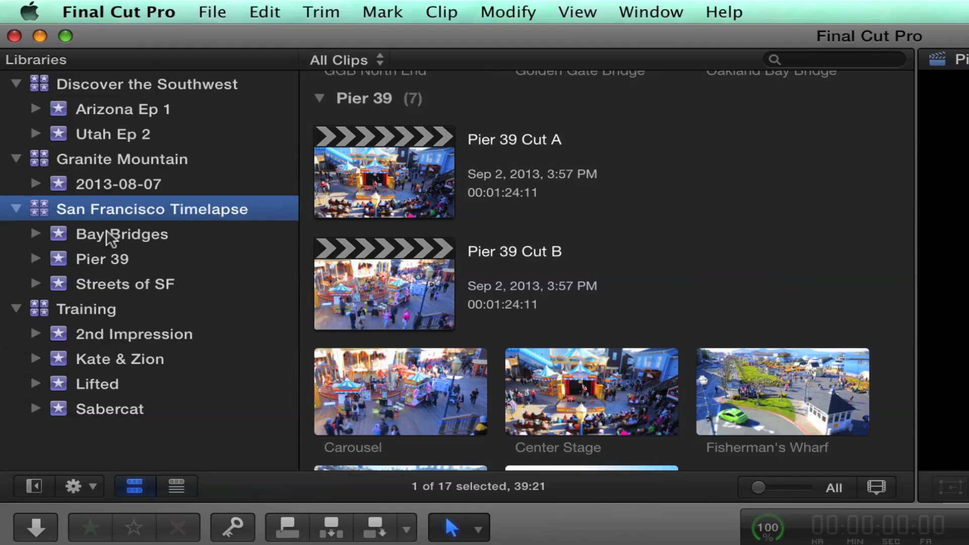
click(110, 237)
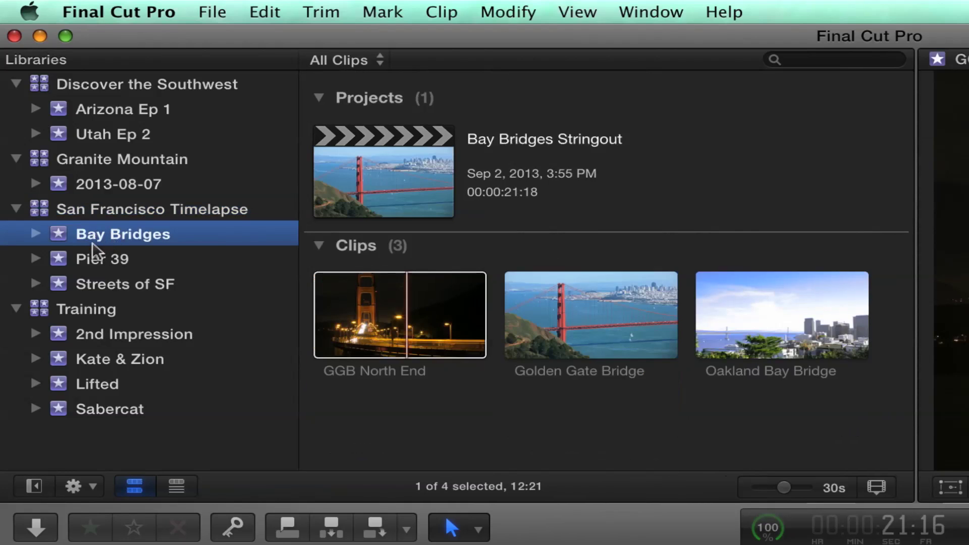
click(385, 288)
click(538, 309)
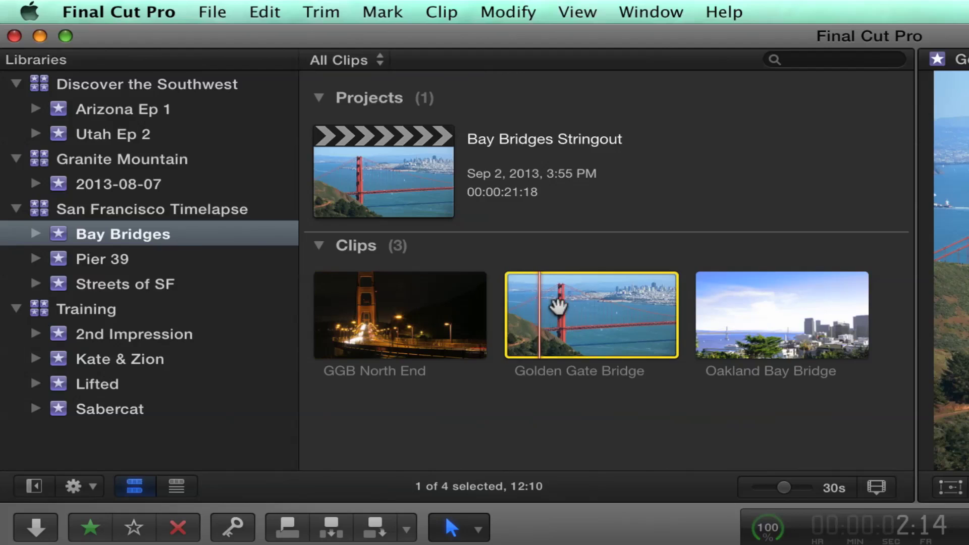
click(573, 310)
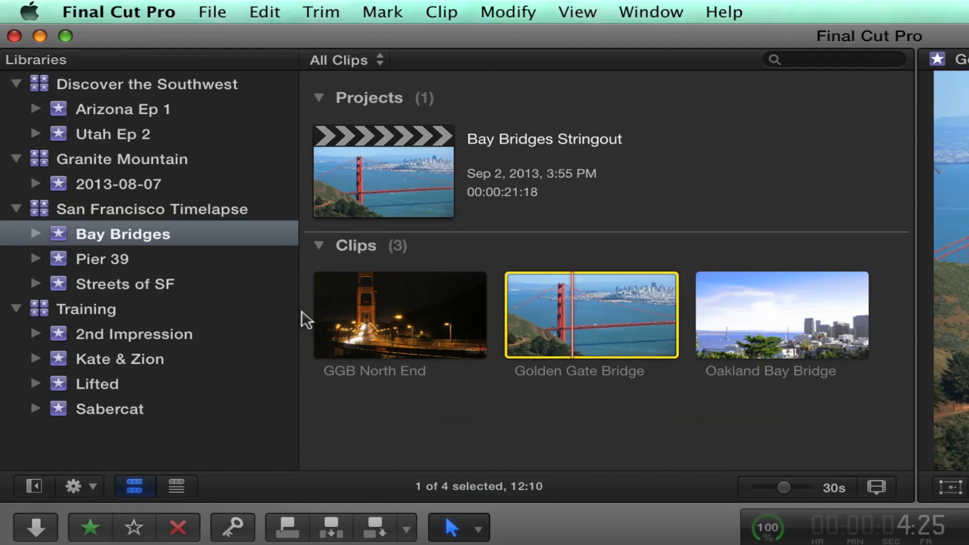
click(369, 207)
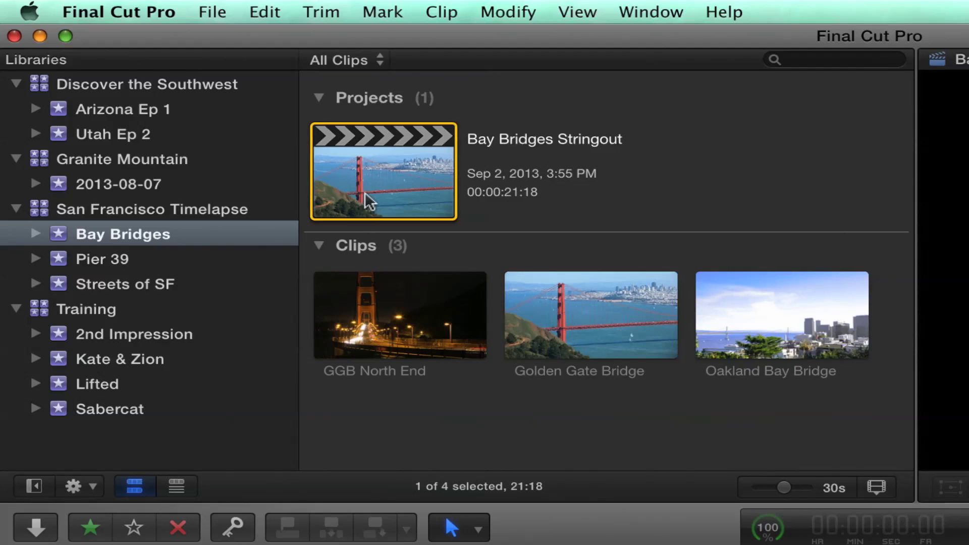
- View the Pier 39 event's Carousel clip, then return to the 2nd Impression event
click(90, 262)
click(393, 336)
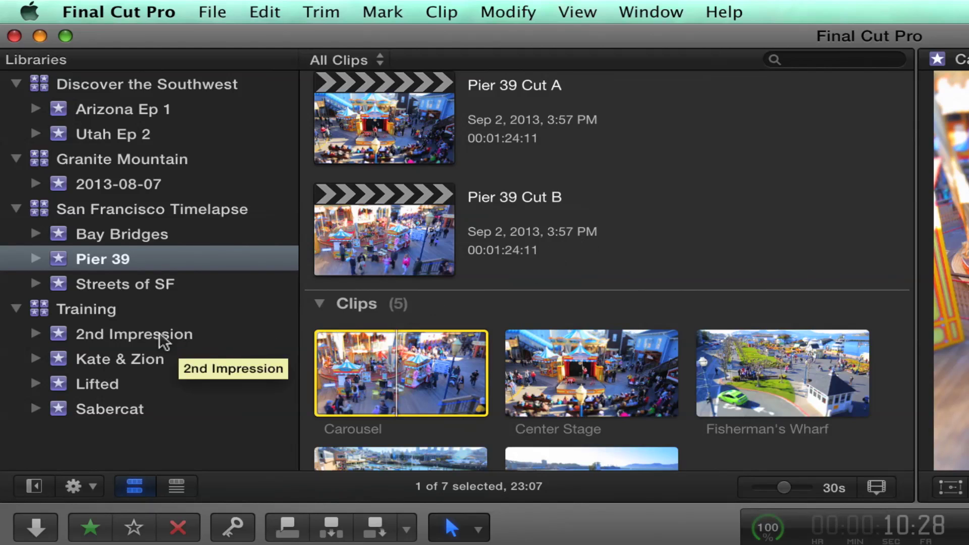
click(96, 336)
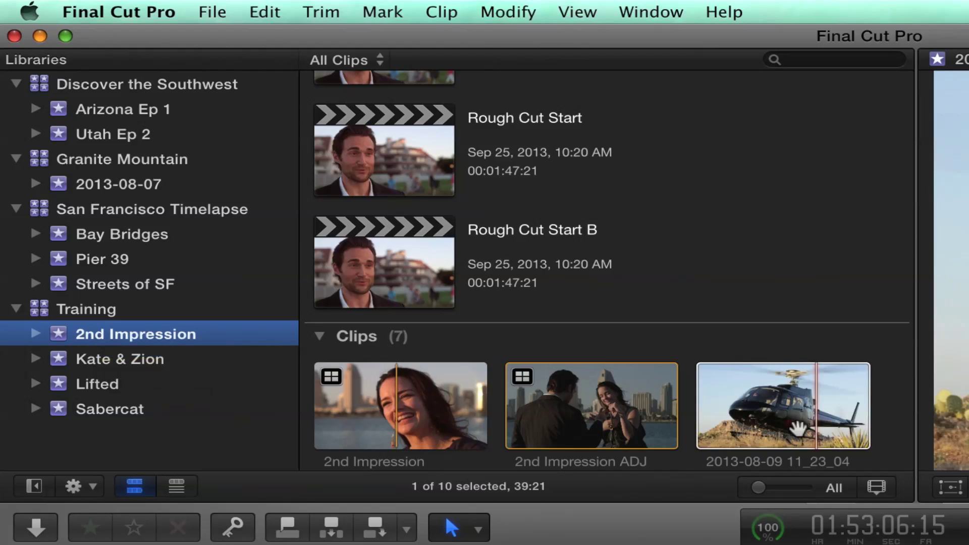
click(796, 431)
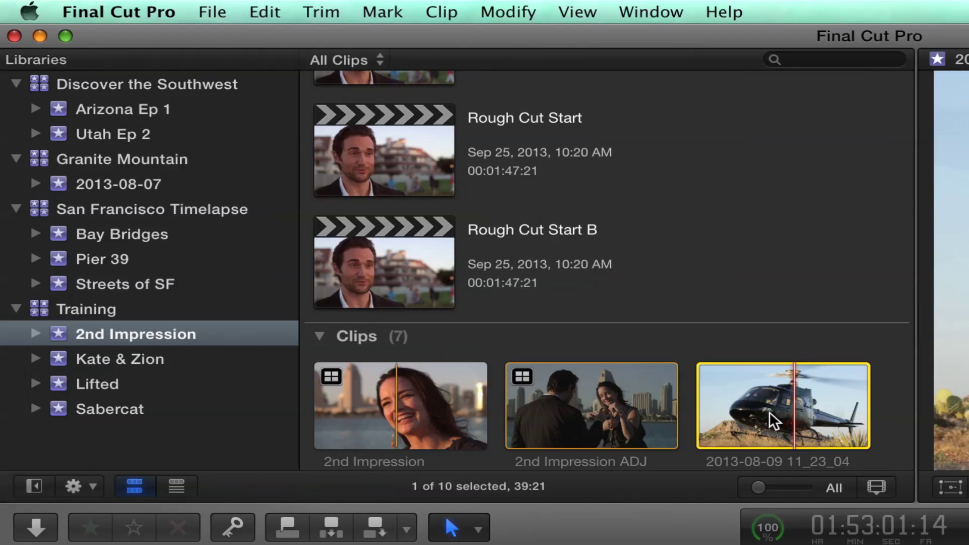
scroll(656, 414, down, 2)
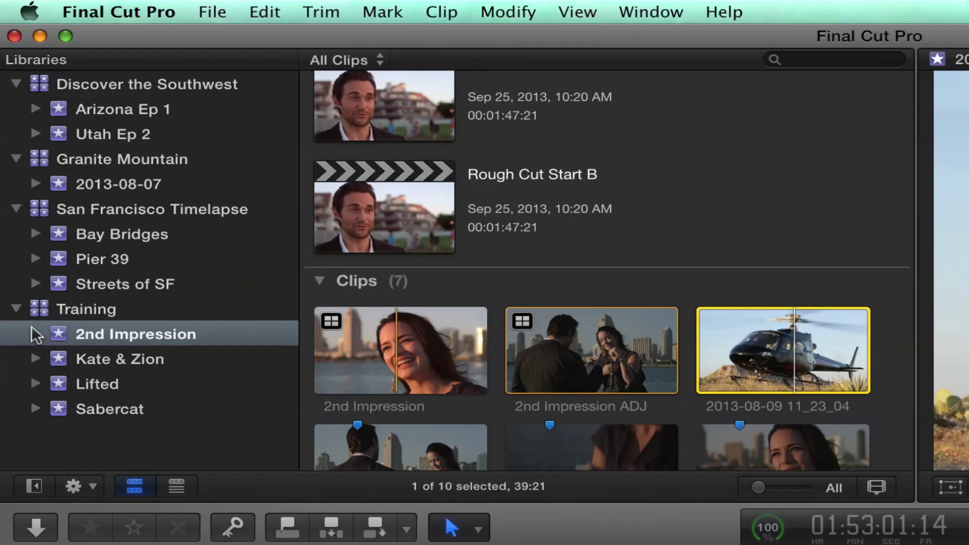
click(581, 367)
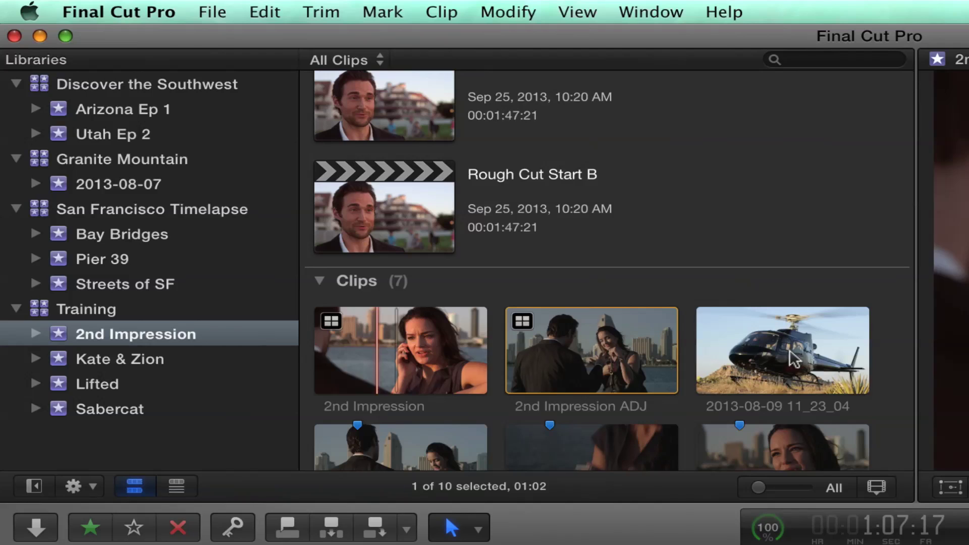
click(796, 362)
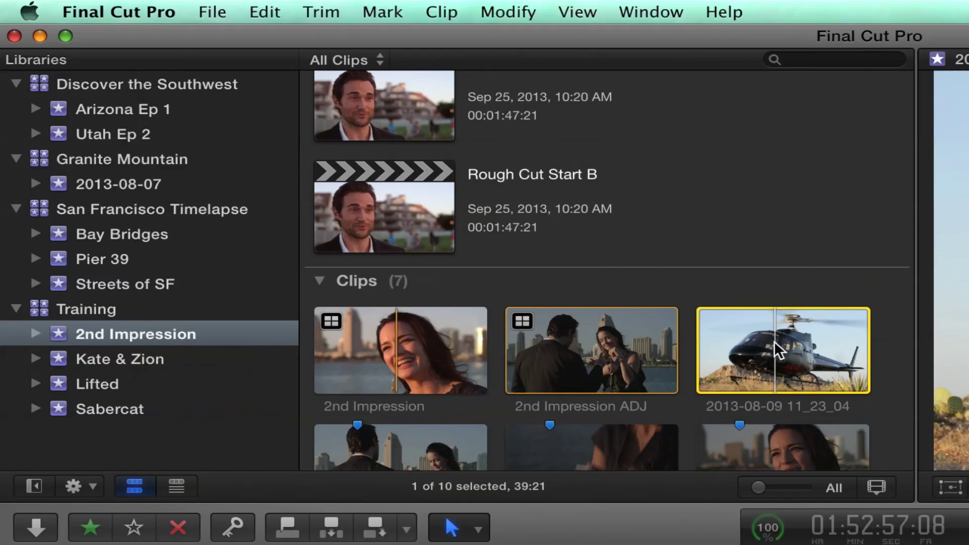
drag(777, 356, 94, 410)
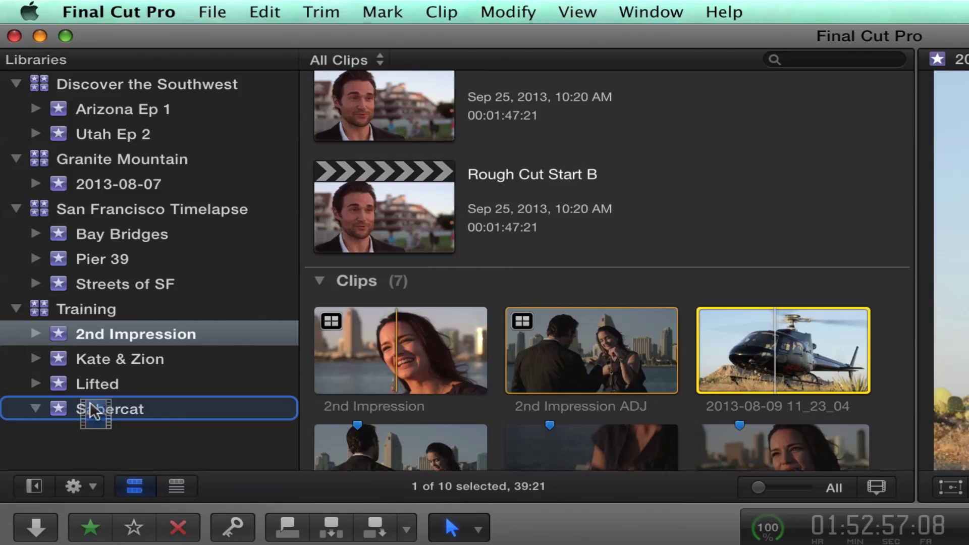
drag(91, 404, 88, 410)
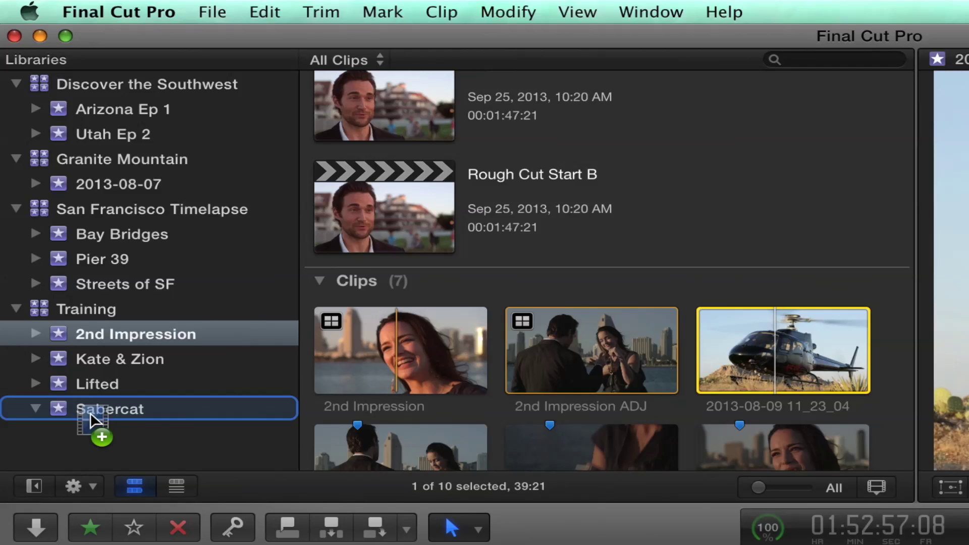
drag(90, 413, 90, 413)
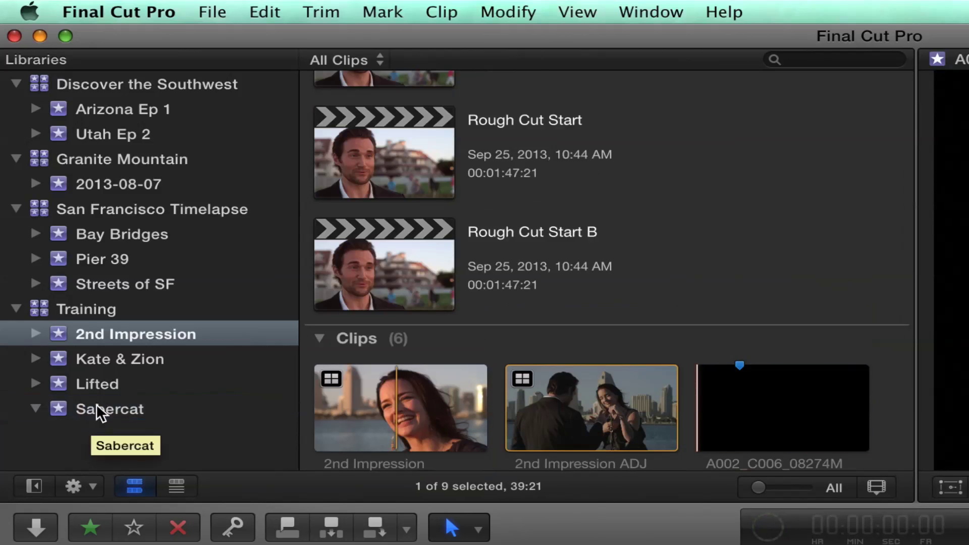
- Scroll Sabercat's 18 clips and select the 11_23_04 helicopter clip instead of 11:21:22
click(96, 407)
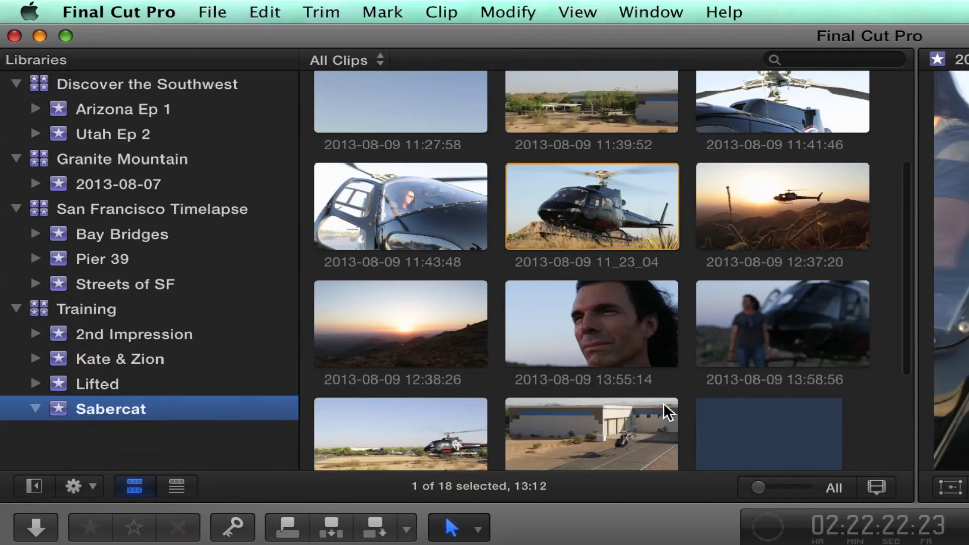
scroll(667, 411, up, 2)
scroll(664, 411, up, 3)
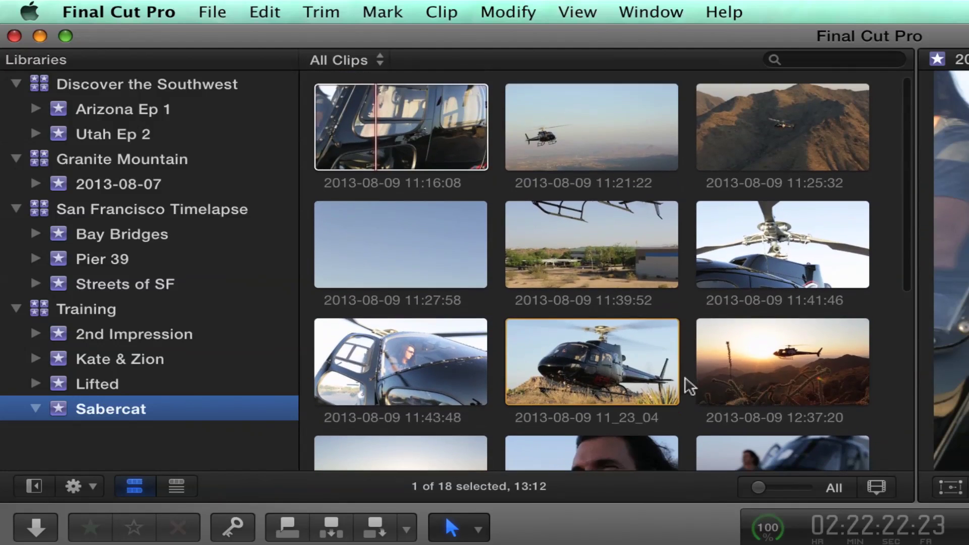
scroll(689, 385, down, 3)
scroll(689, 386, down, 3)
scroll(692, 385, up, 5)
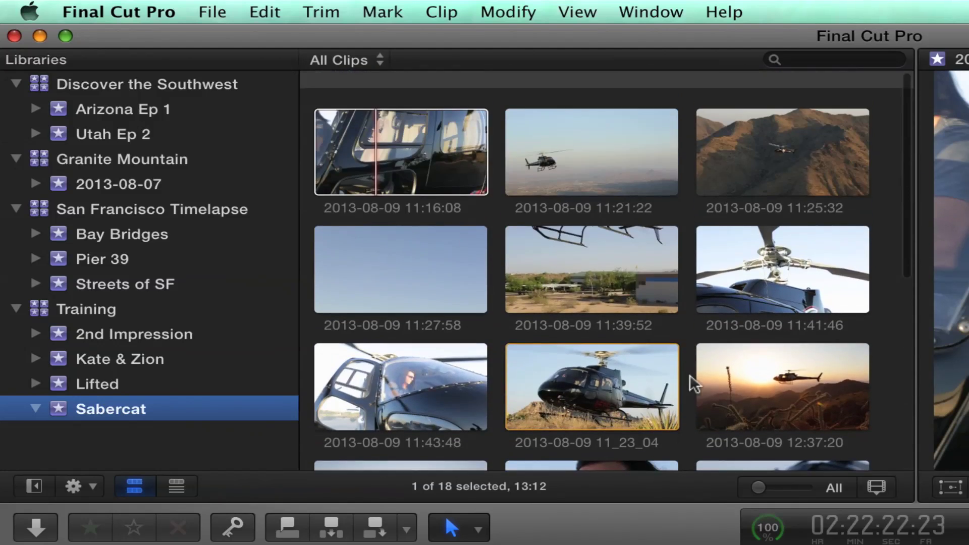
click(591, 153)
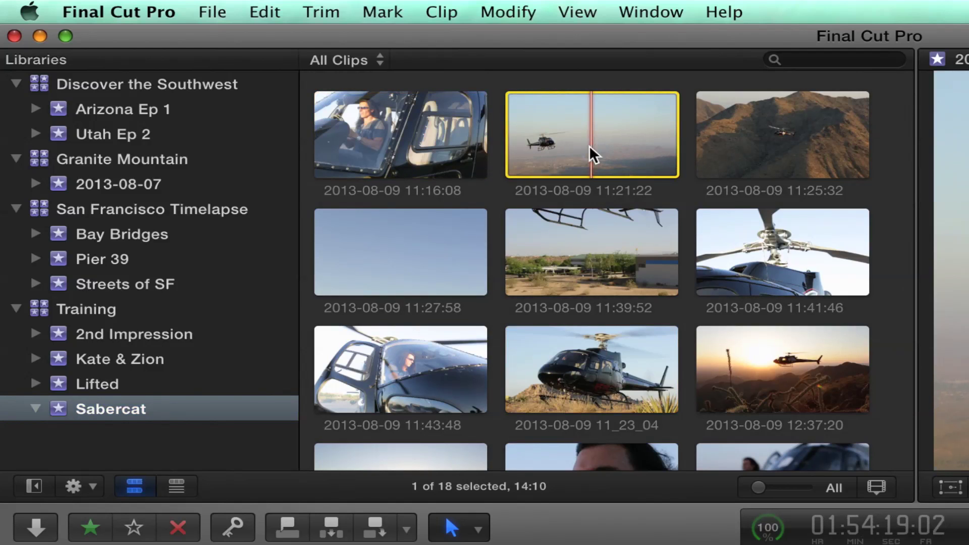
click(596, 391)
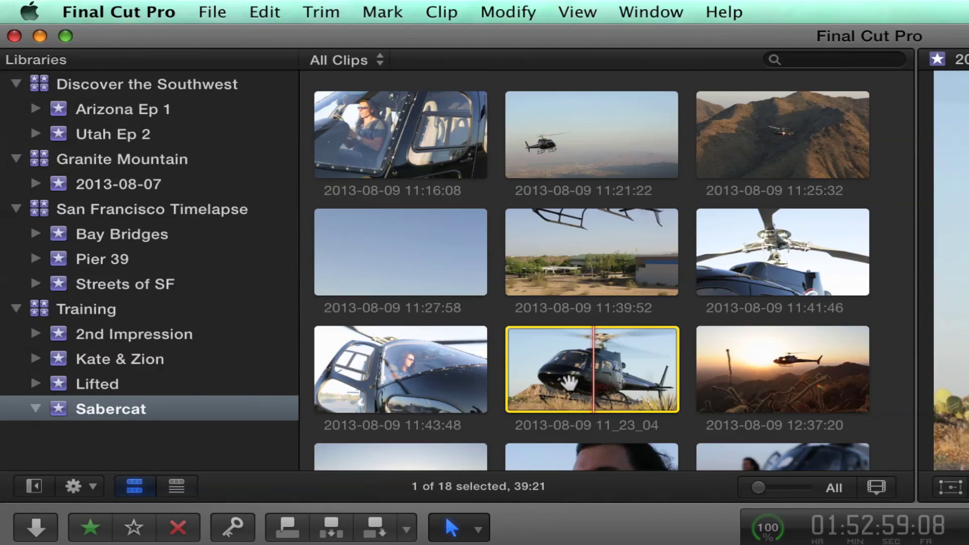
click(119, 335)
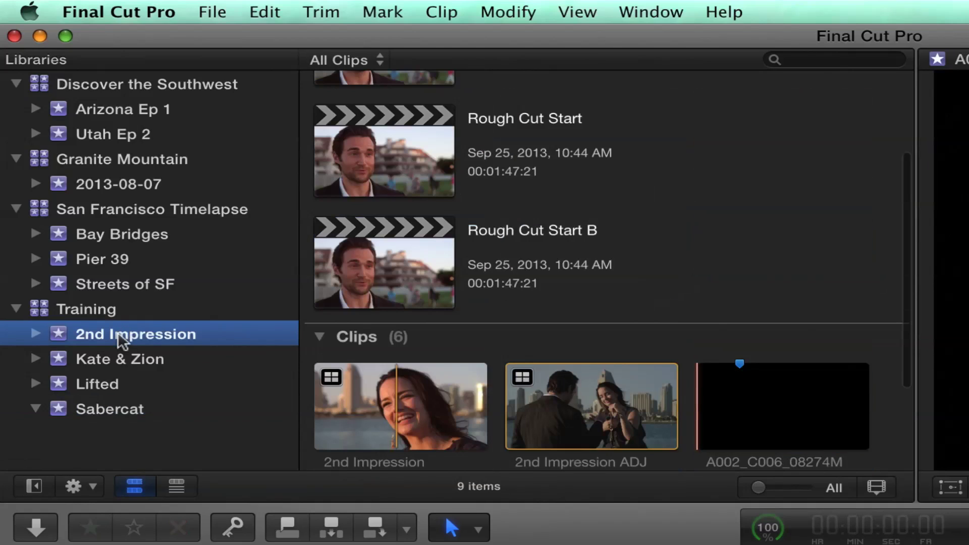
- Switch back to Sabercat with the 11_23_04 clip, heading for the Discover the Southwest library
click(119, 411)
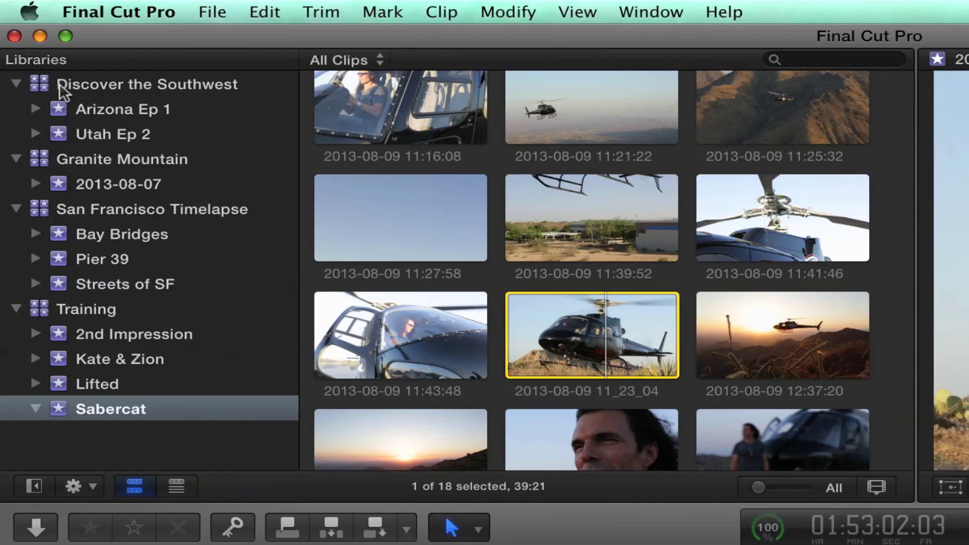
mouse_move(62, 91)
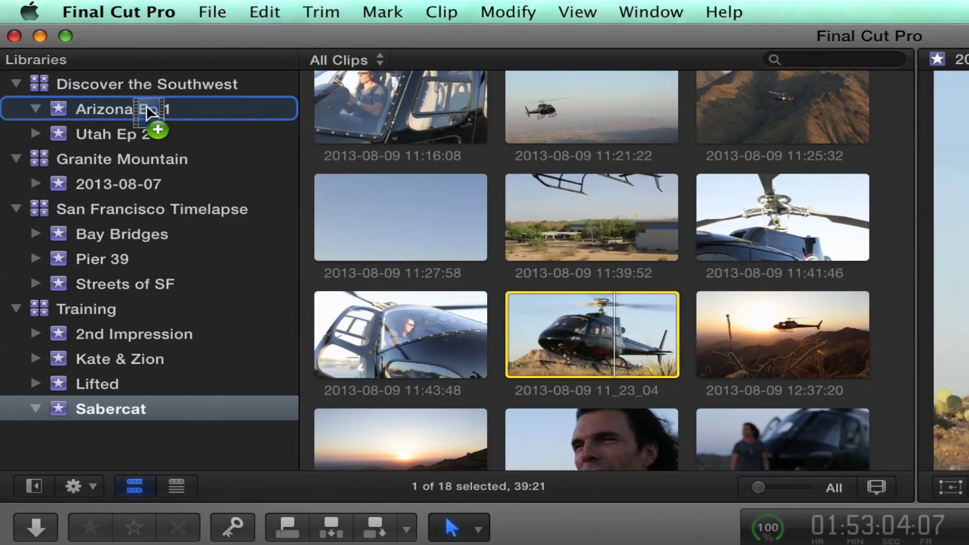
- Drag the 11_23_04 helicopter clip onto Discover the Southwest's Arizona Ep 1 event
drag(146, 105, 146, 104)
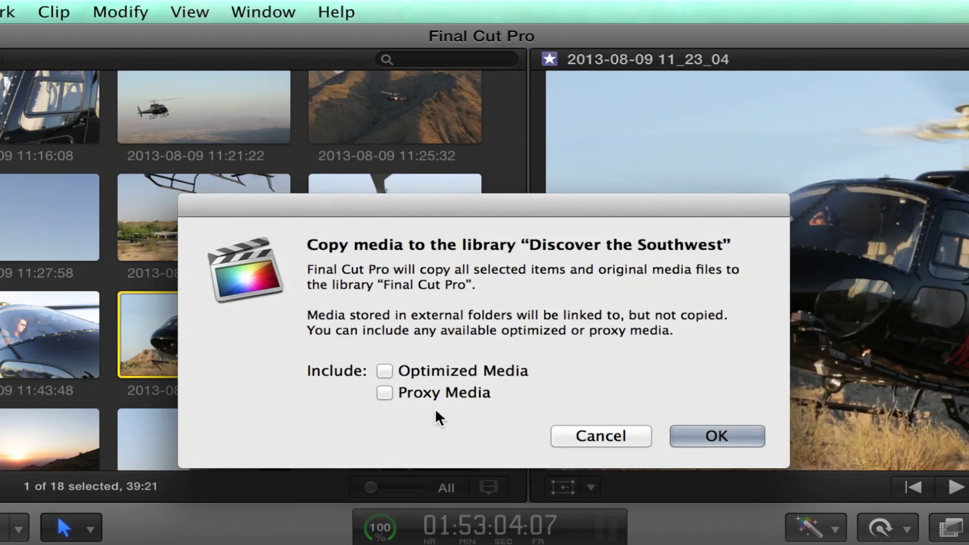
- Confirm the media copy to Discover the Southwest with Proxy Media left unchecked
click(383, 395)
click(384, 394)
click(720, 432)
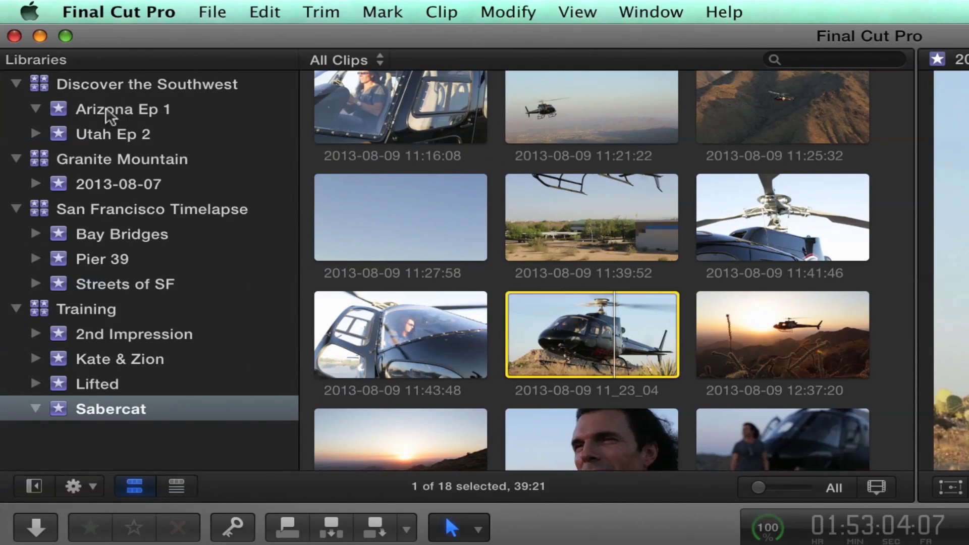
click(110, 115)
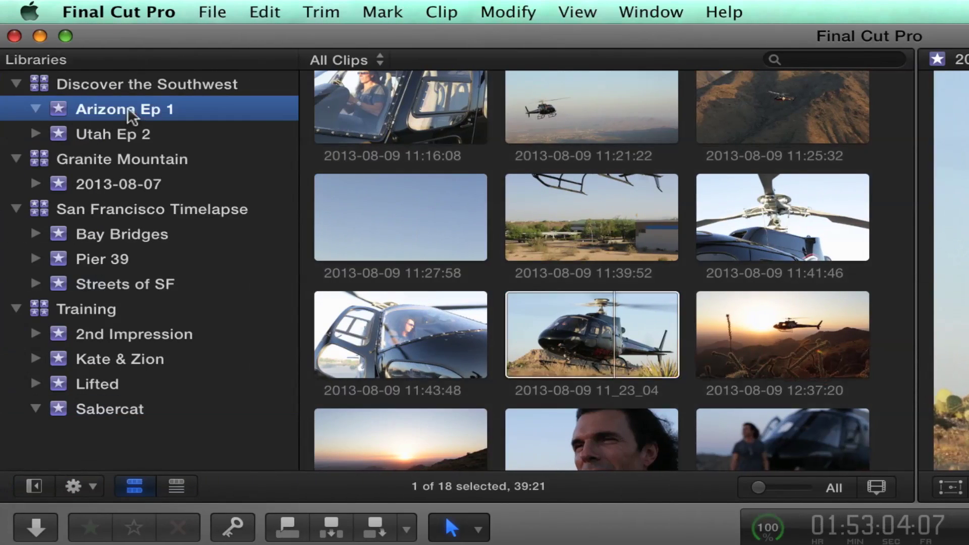
click(415, 318)
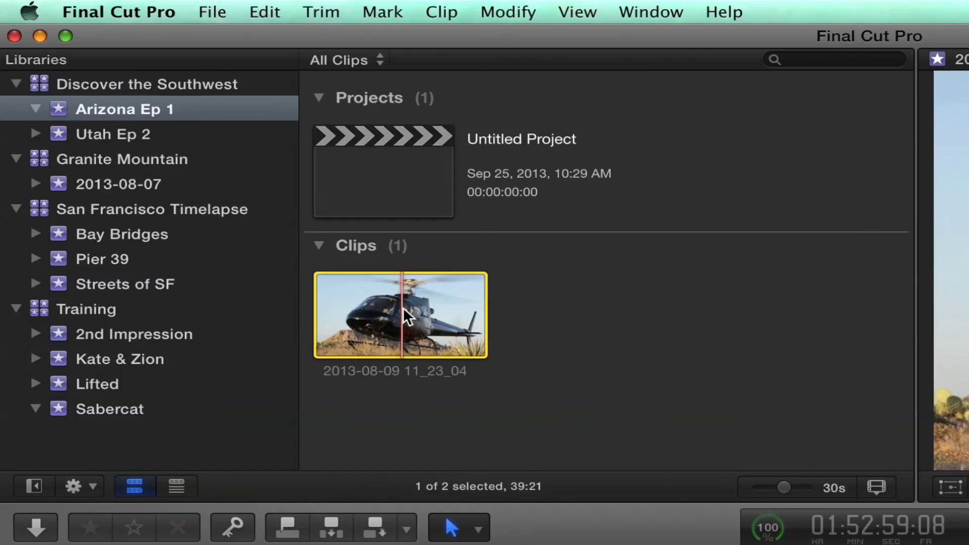
- Move the copied 11_23_04 clip to the Trash and confirm trashing its media
right_click(405, 311)
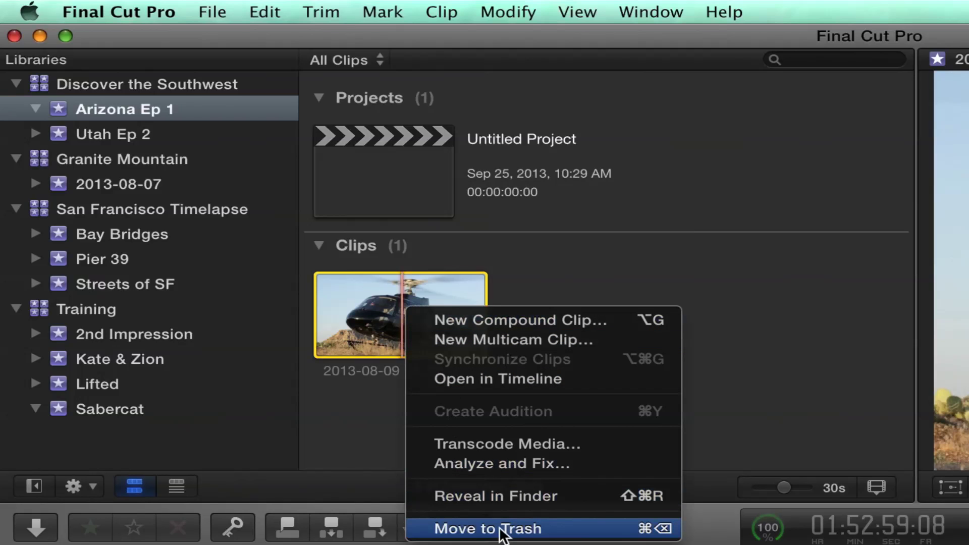
click(503, 529)
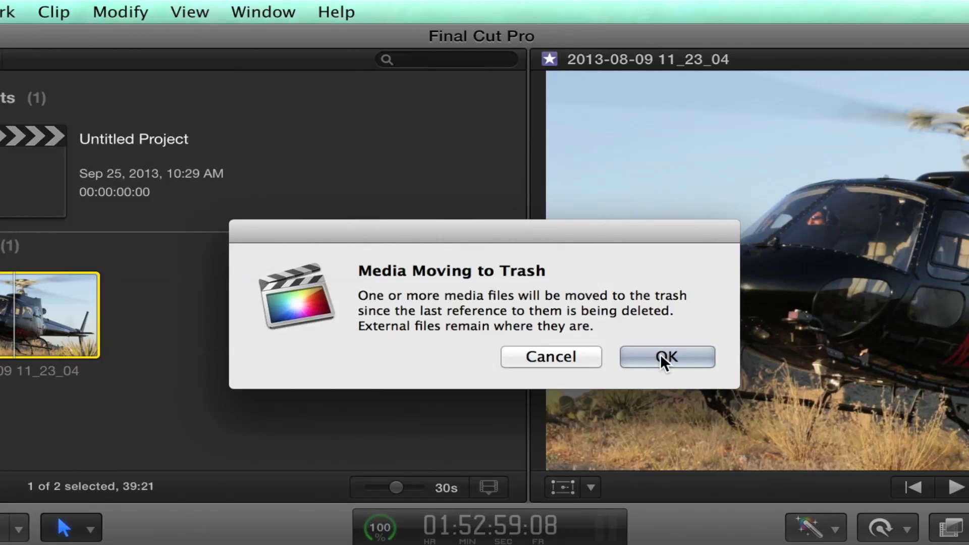
click(661, 356)
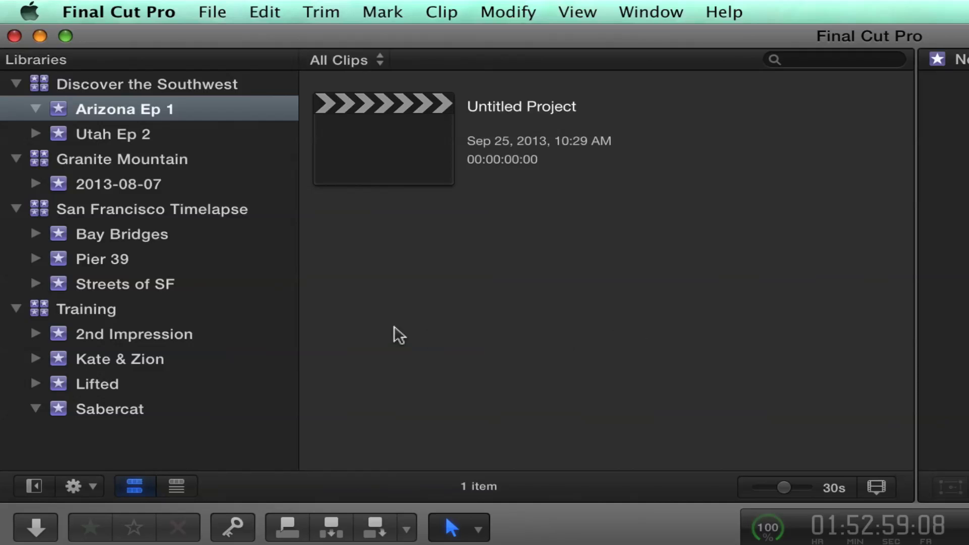
- Select the Sabercat event in the Libraries sidebar
click(130, 411)
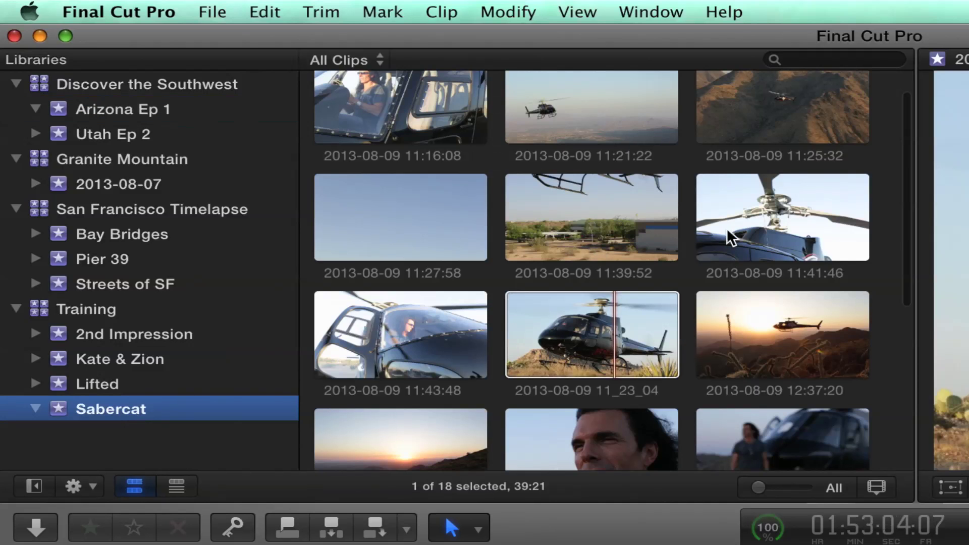
click(570, 333)
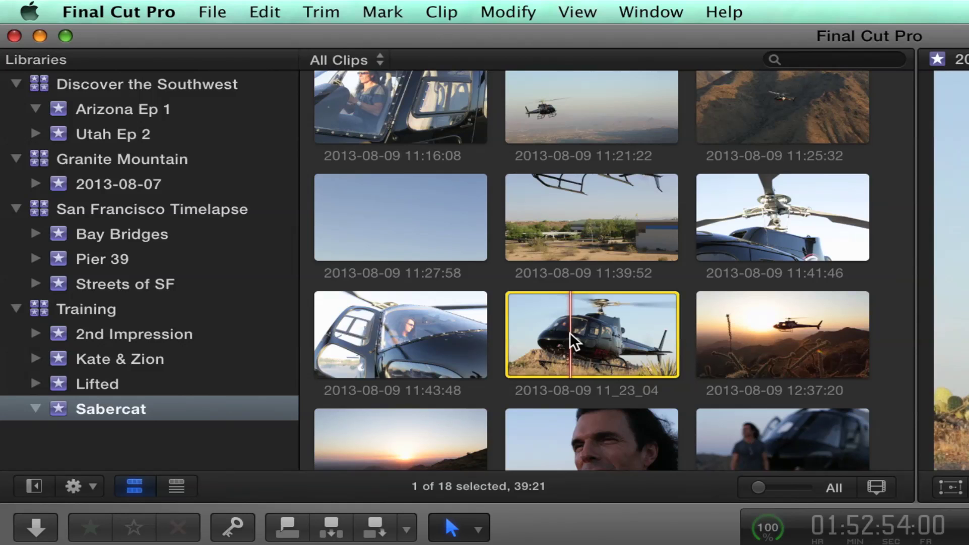